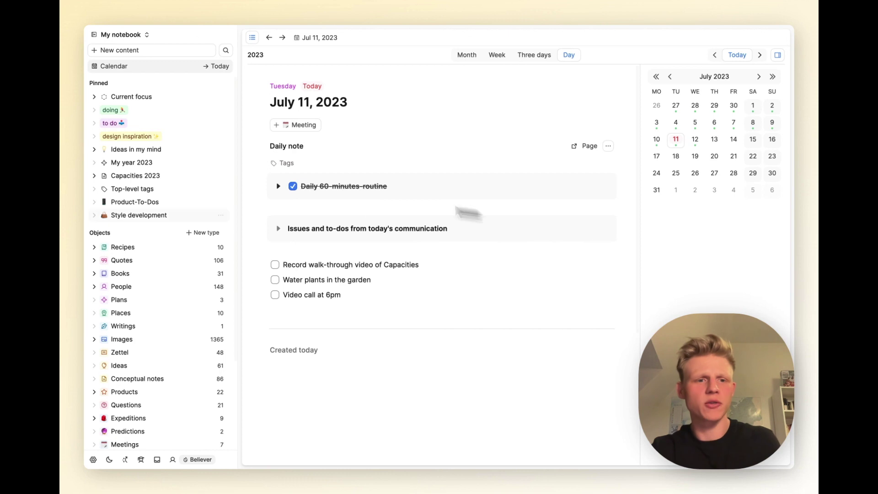
Step: View Recipes and the 106-entry Quotes collection, then page 2 of the 31-entry Books gallery
scroll(126, 252, down, 1)
scroll(127, 251, down, 4)
scroll(126, 147, down, 1)
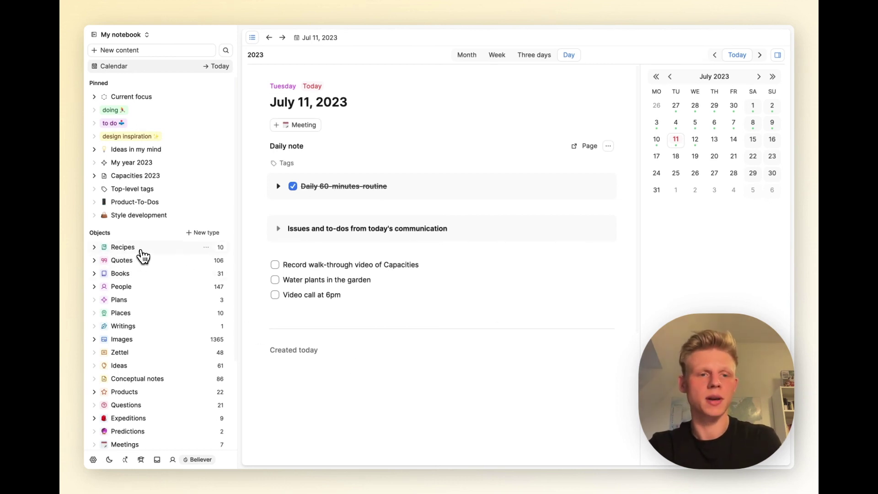
click(172, 267)
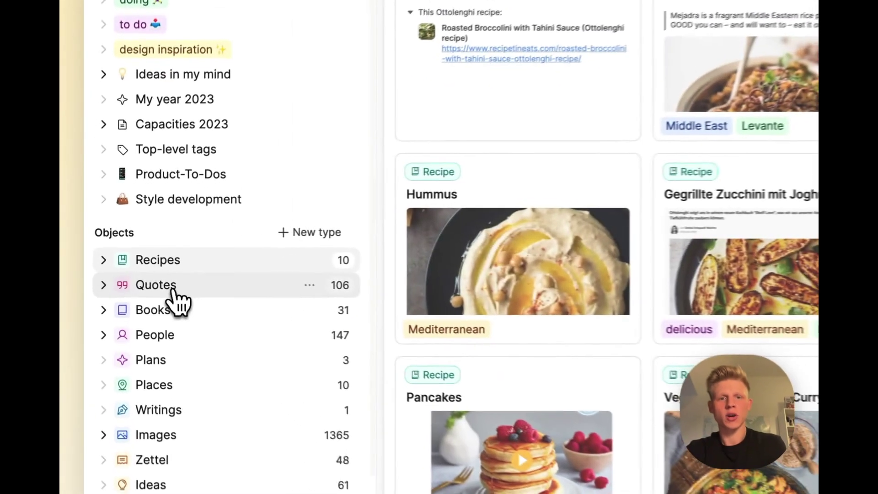
click(172, 292)
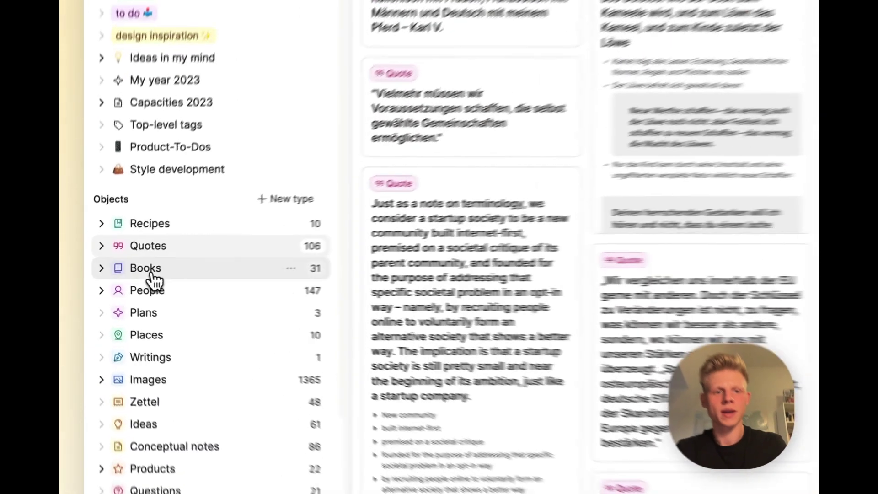
click(133, 275)
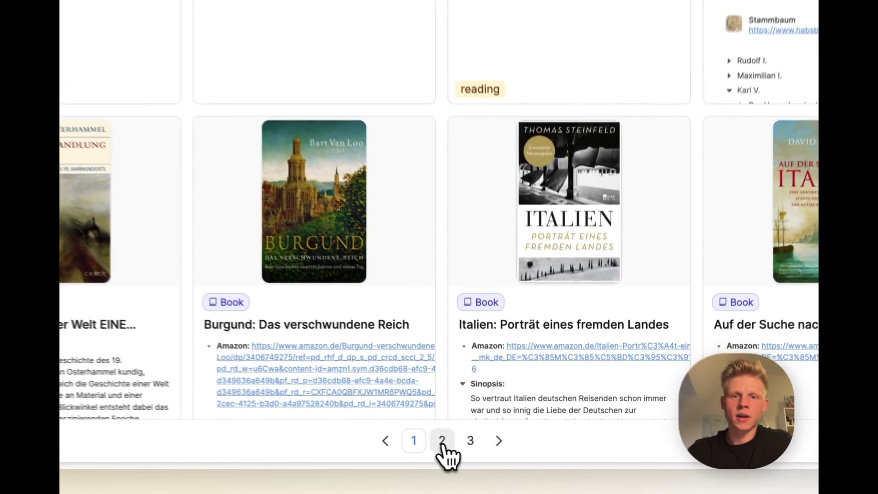
click(516, 454)
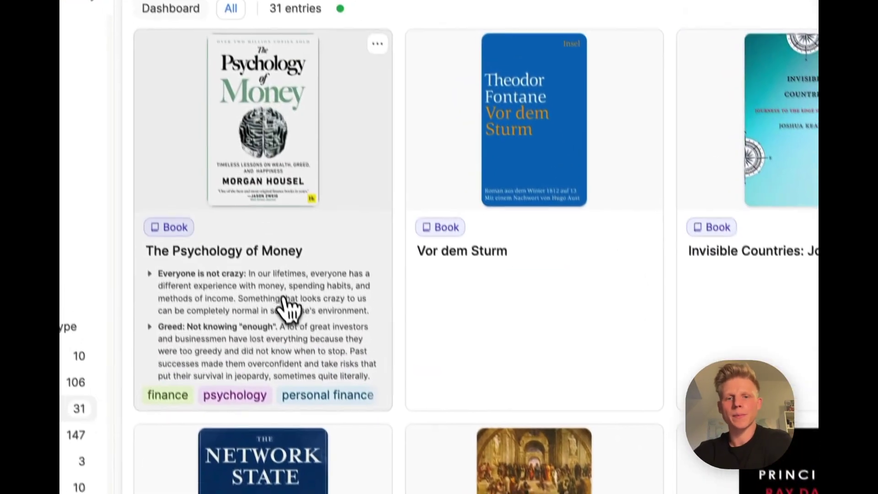
Step: Open The Psychology of Money and follow its Author link to the author's Person page
click(233, 137)
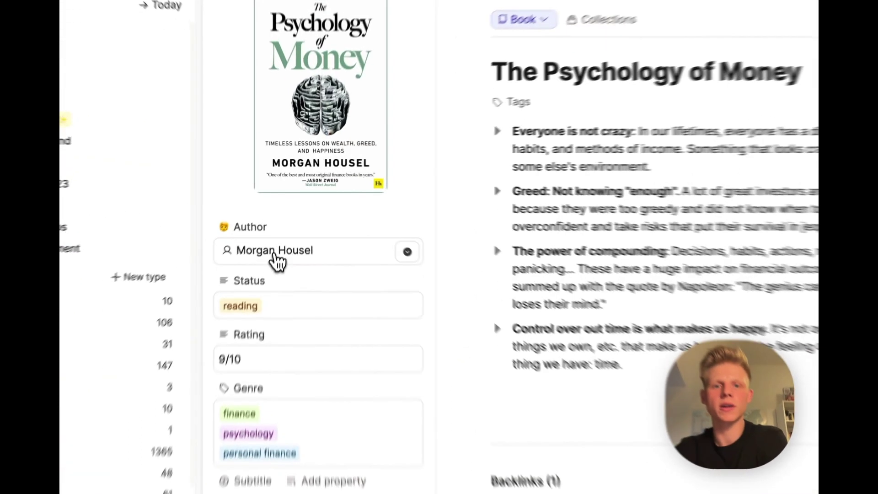
click(283, 219)
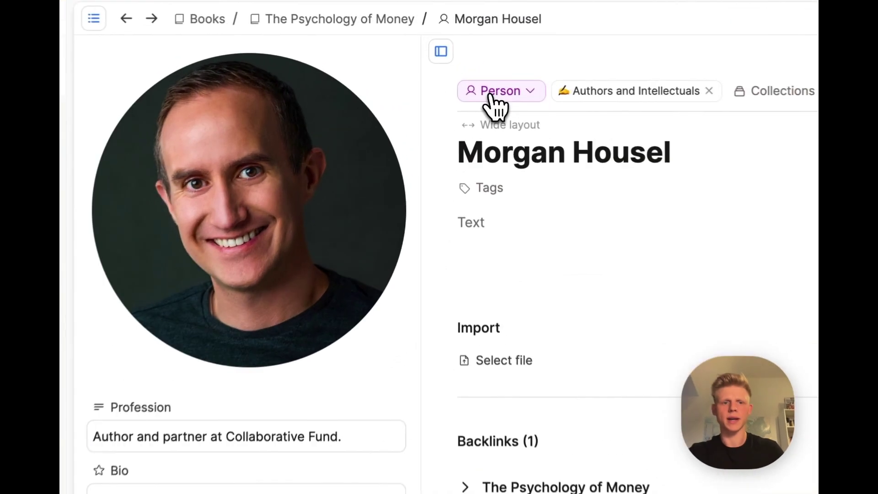
Step: Open the 146-entry People gallery from the author page's Person type tag
click(454, 75)
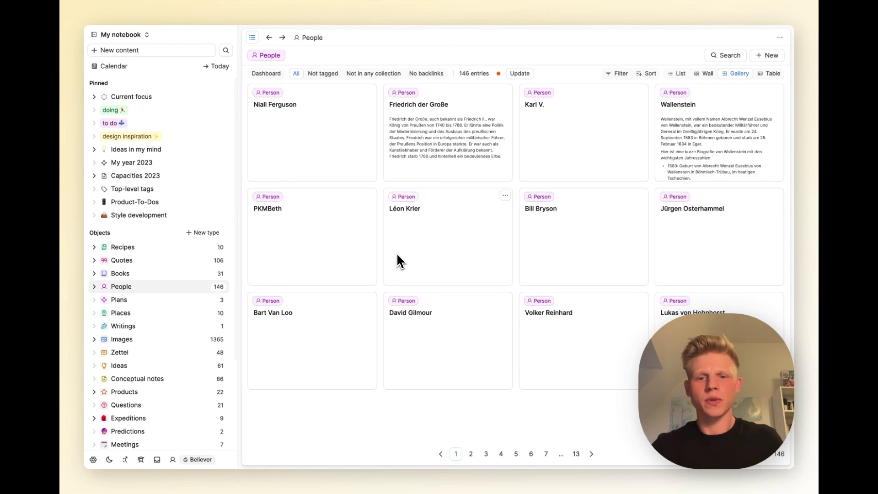
Step: Create a new Person object titled 'Colleague from work' and place the cursor in its body
click(131, 51)
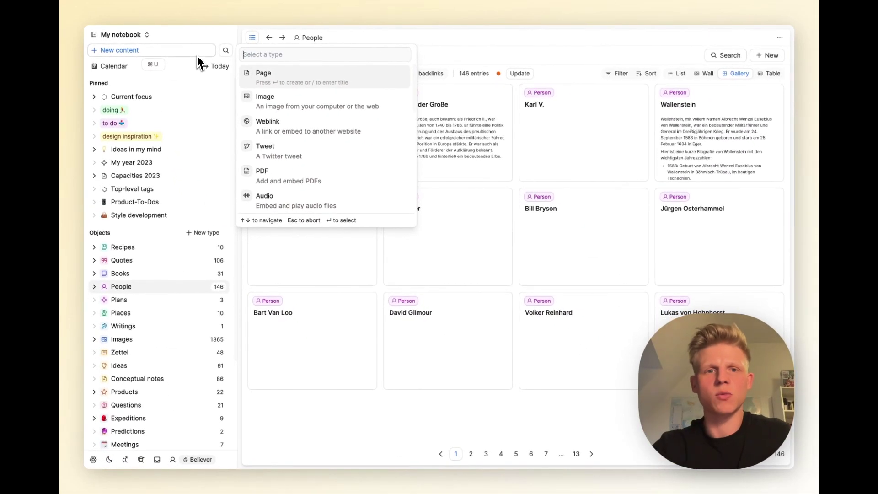
text(person)
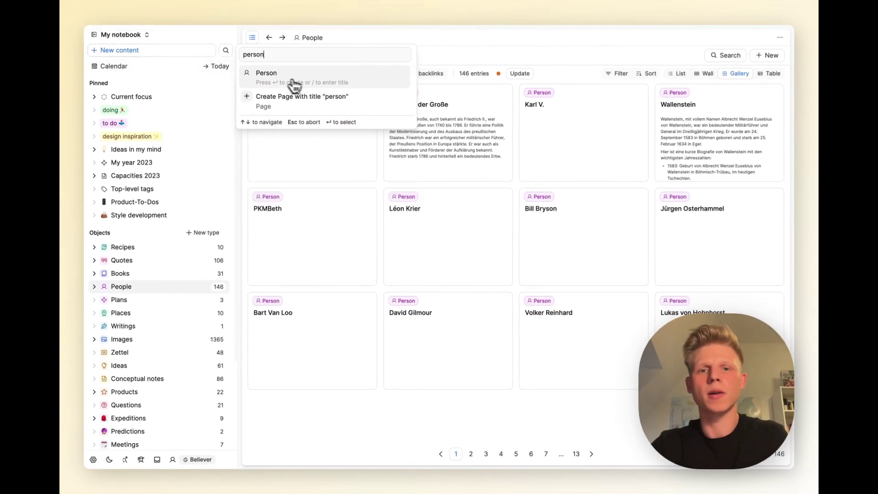
click(301, 82)
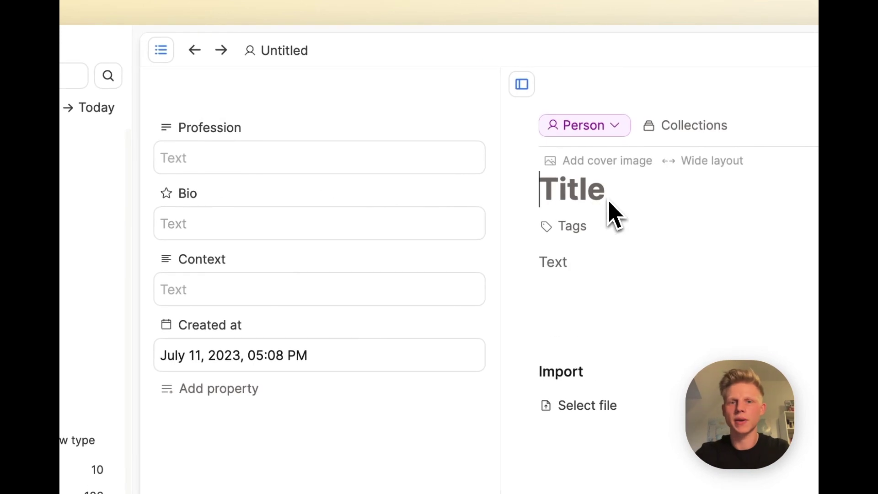
text(Colle)
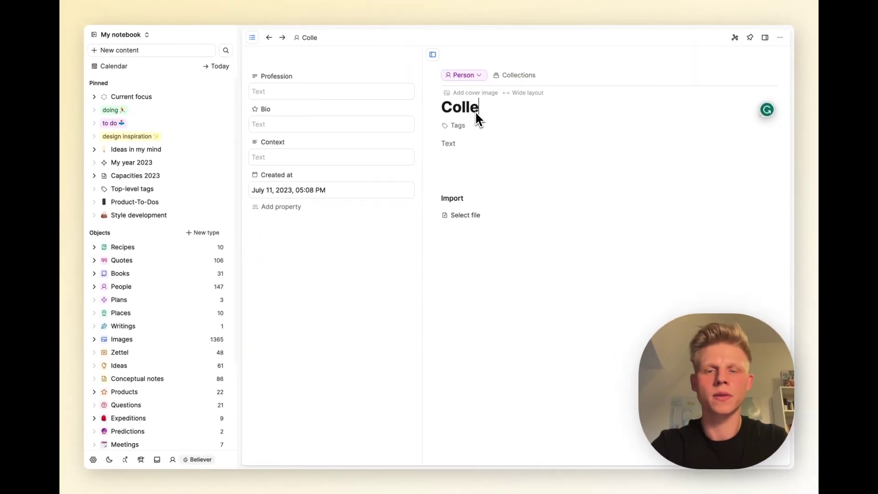
text(ague from work)
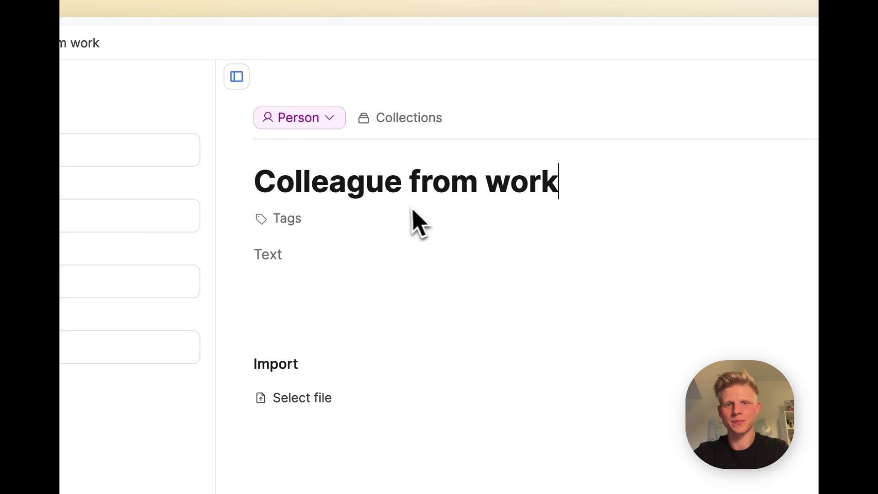
click(273, 254)
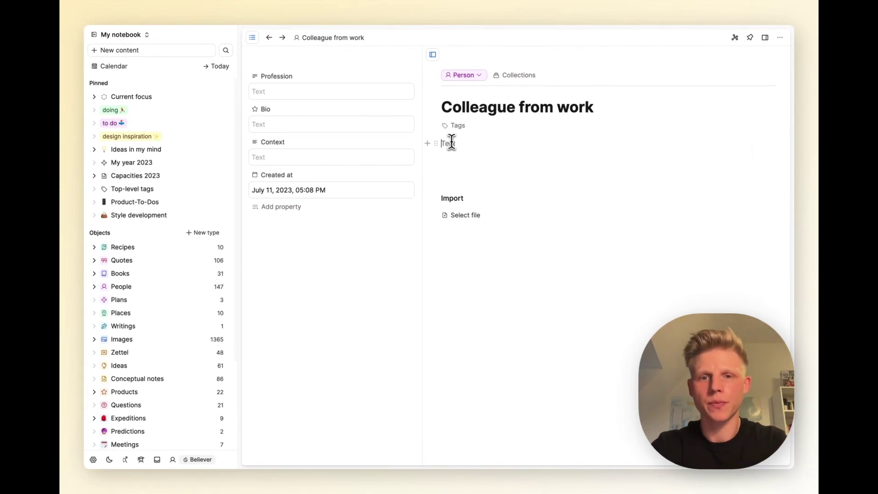
Step: Write 'Working on important project together with' and mention a newly created Person, Another colleague
text(Working on)
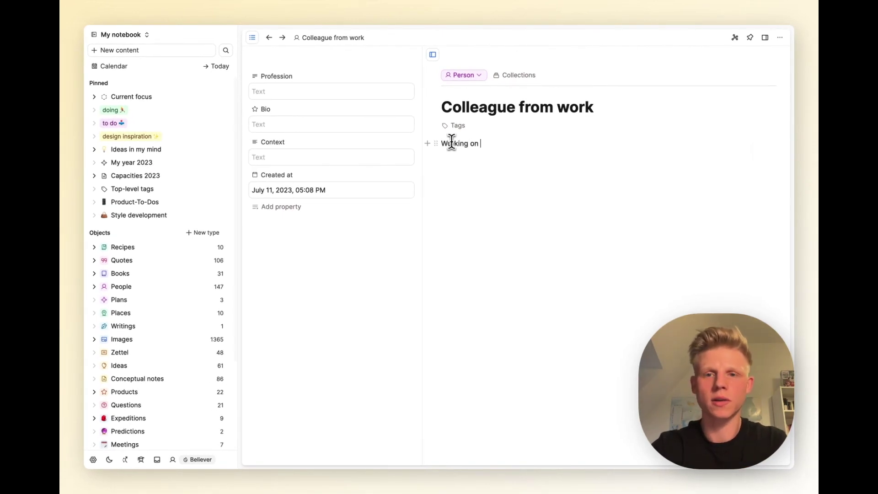
text( important p)
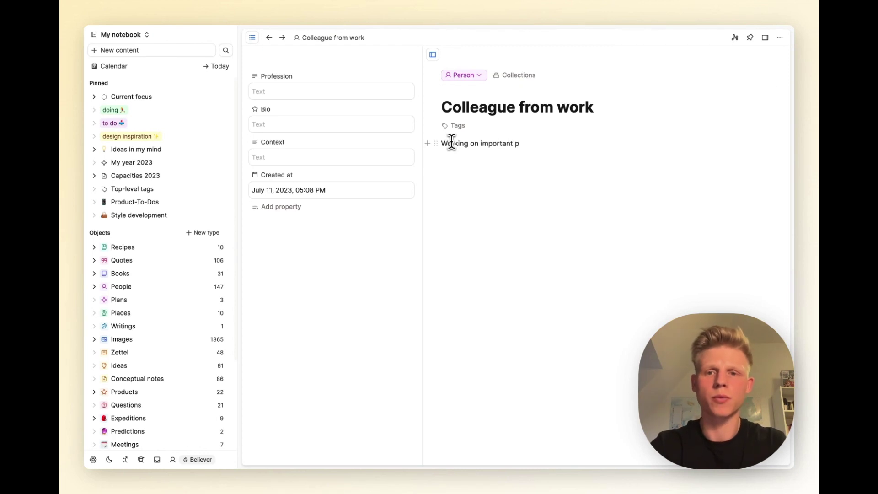
text(roject together )
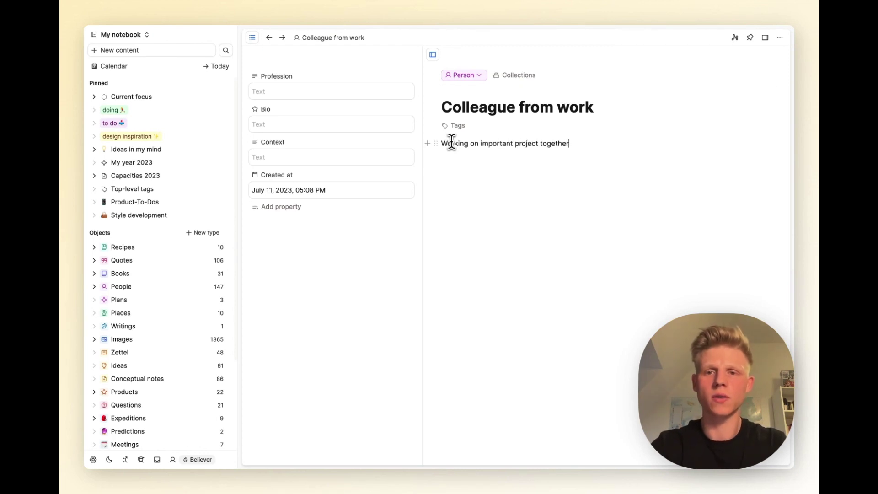
text(with +)
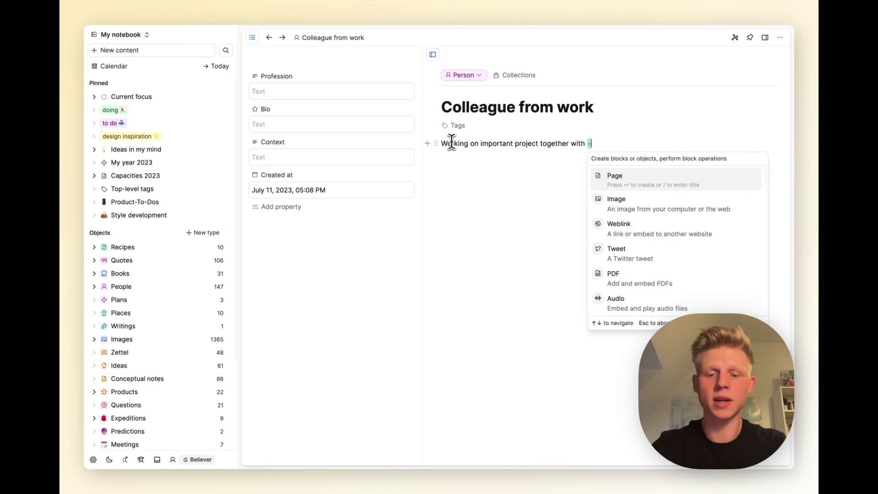
text(pe)
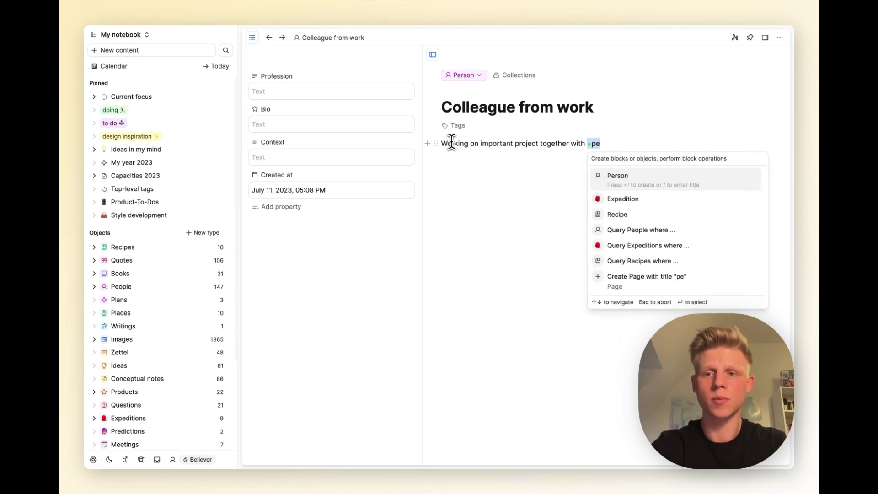
text(rson/)
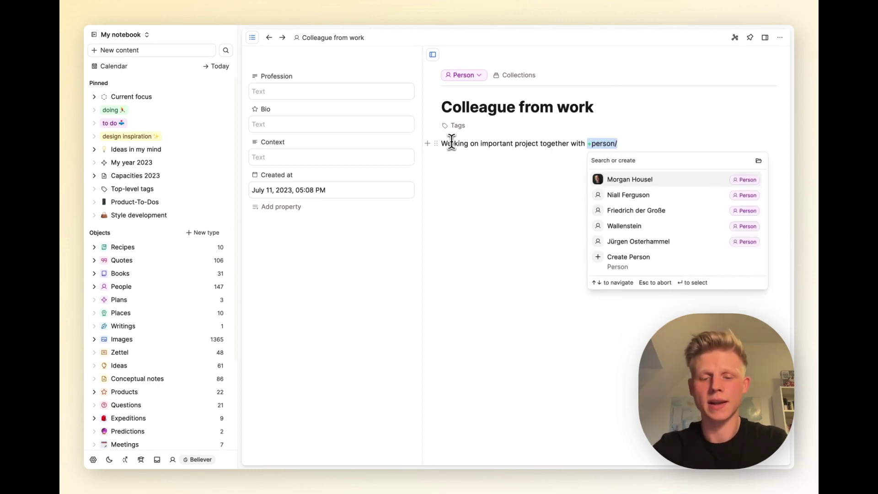
text(Another coll)
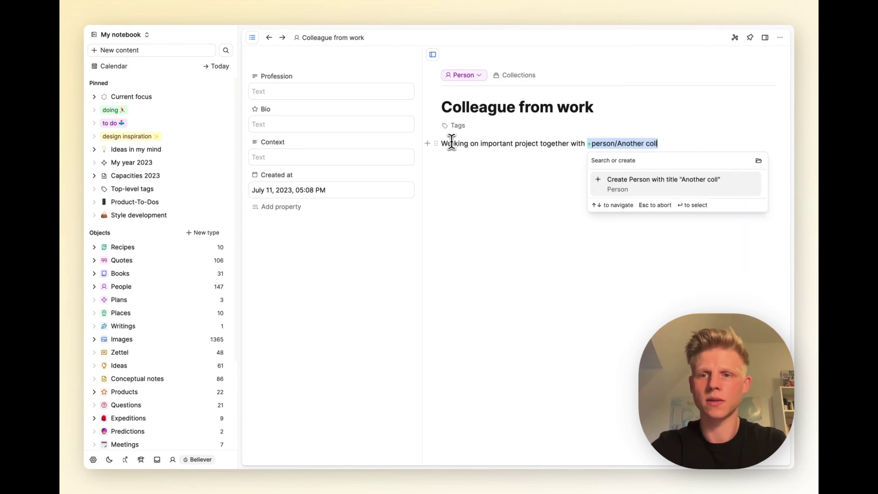
text(egue)
key(Return)
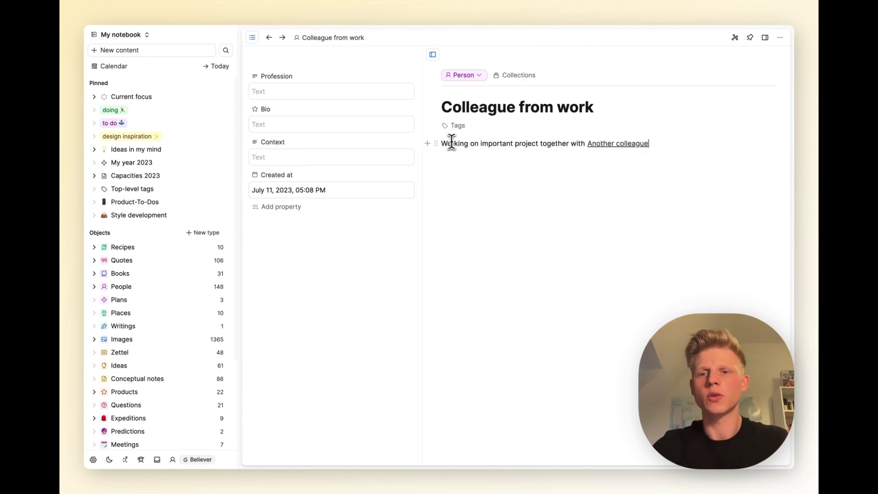
Step: Open the linked Another colleague person page
click(611, 145)
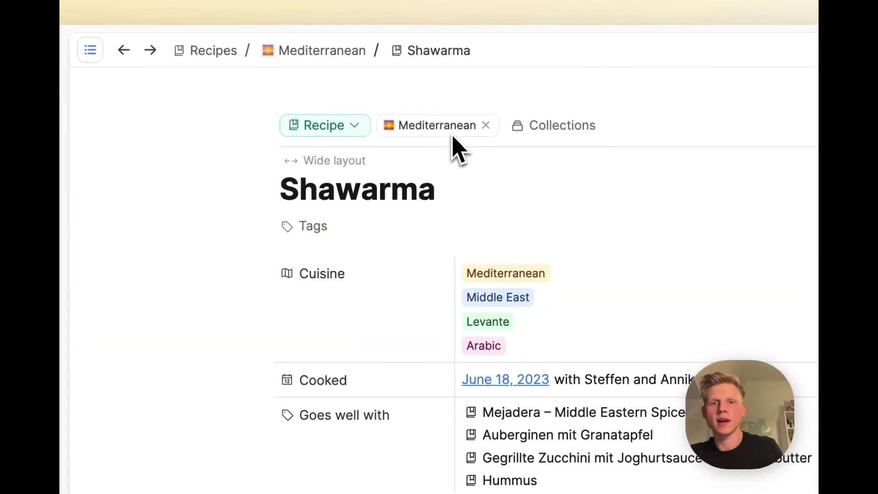
click(563, 131)
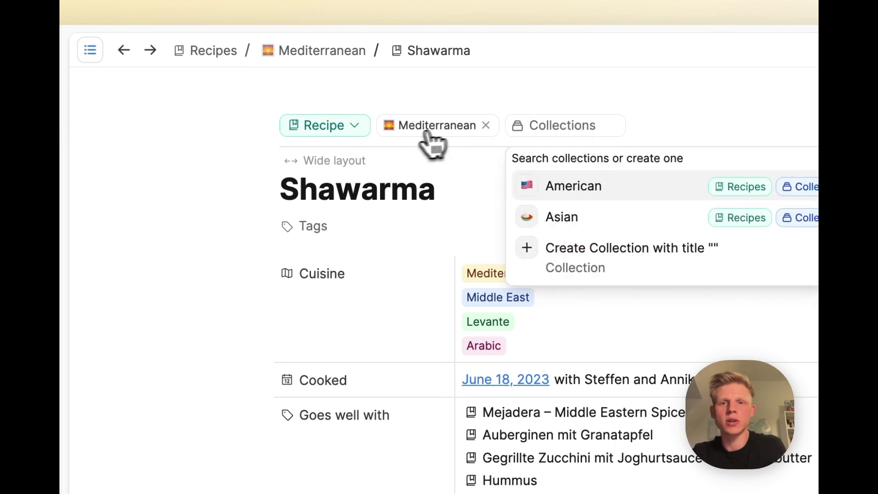
click(484, 102)
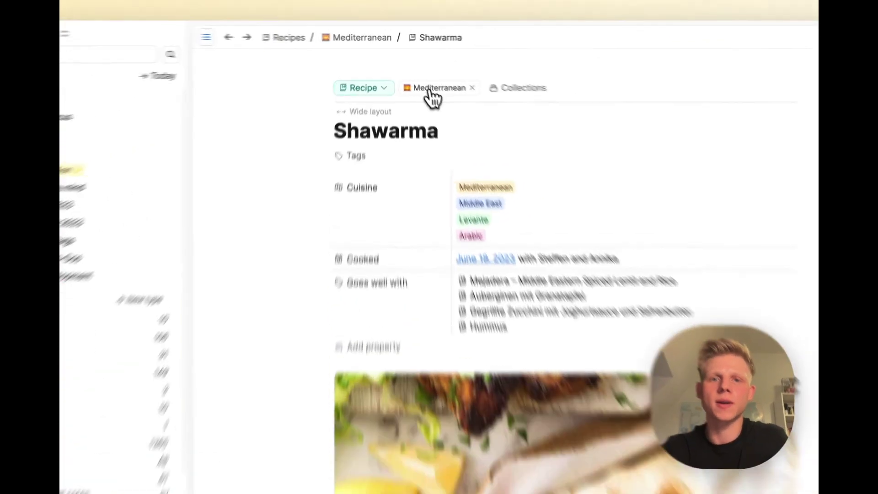
click(416, 76)
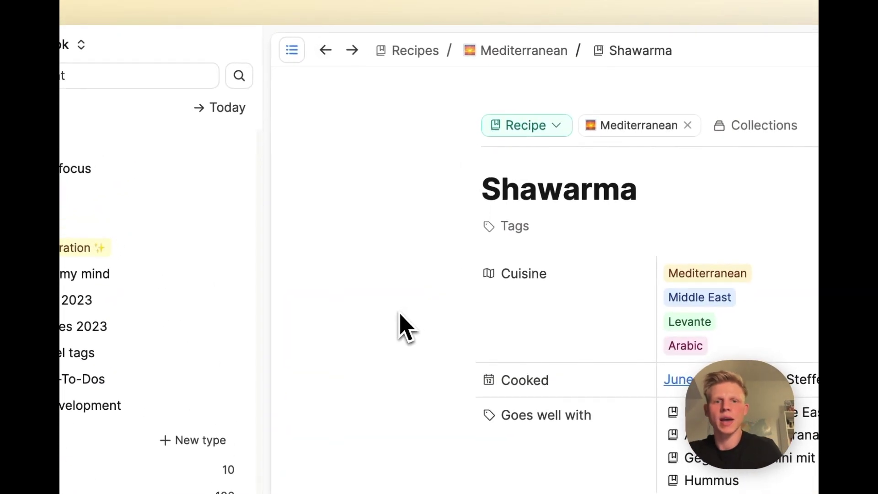
click(516, 227)
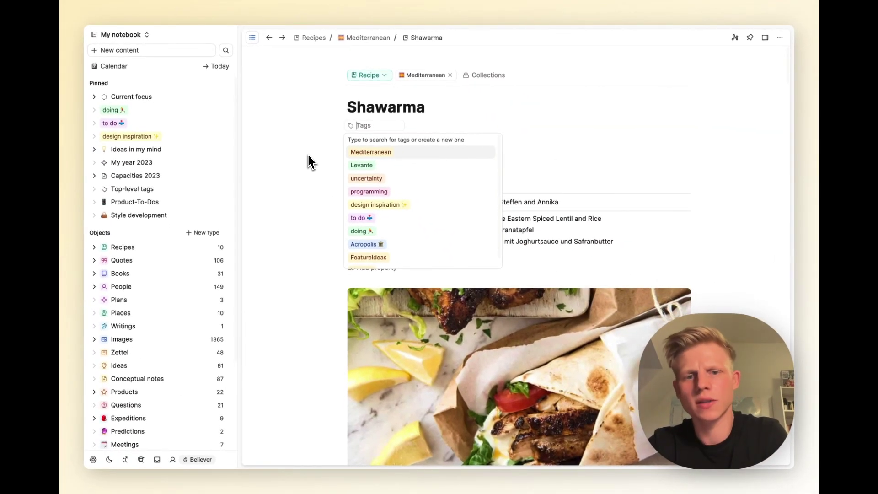
click(294, 123)
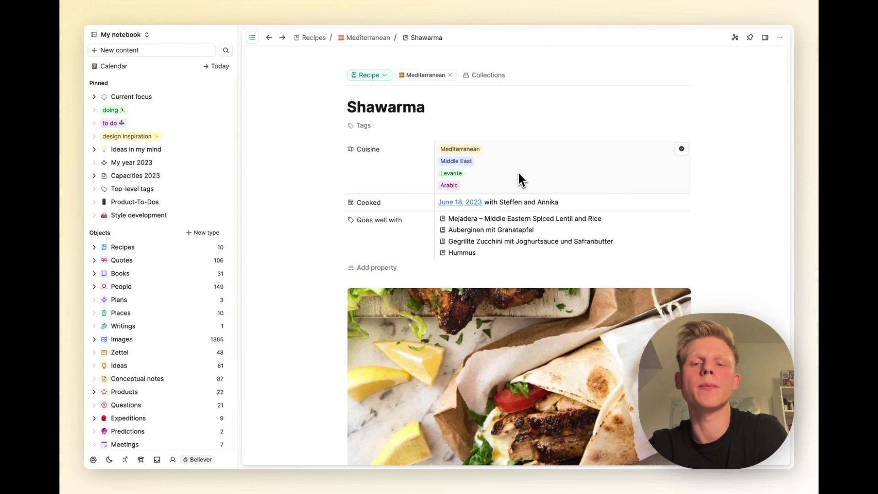
scroll(512, 182, down, 1)
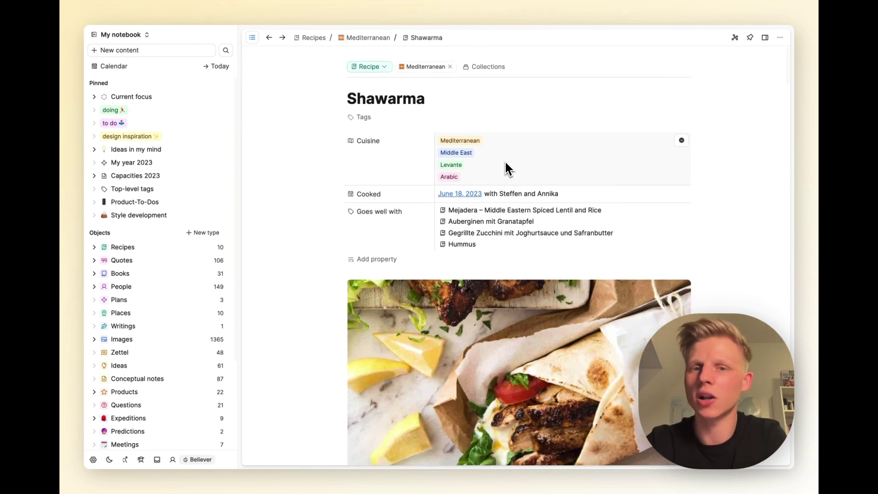
scroll(503, 188, up, 1)
scroll(304, 185, down, 3)
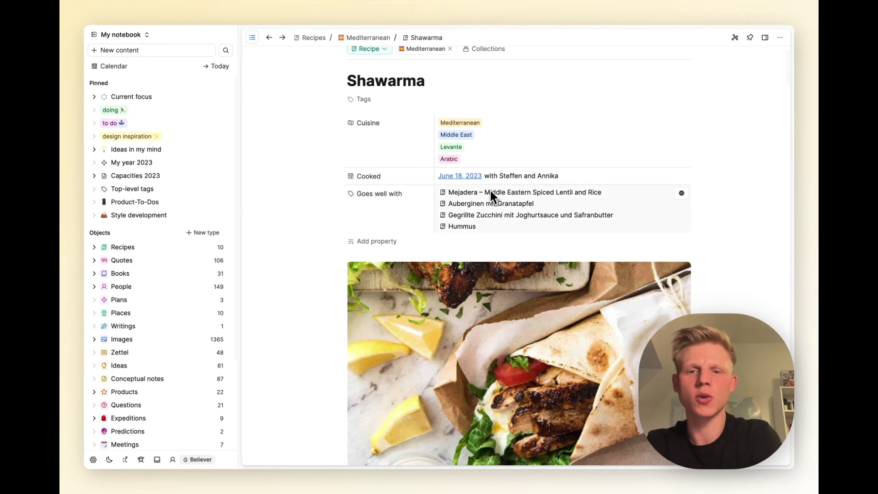
scroll(495, 210, up, 1)
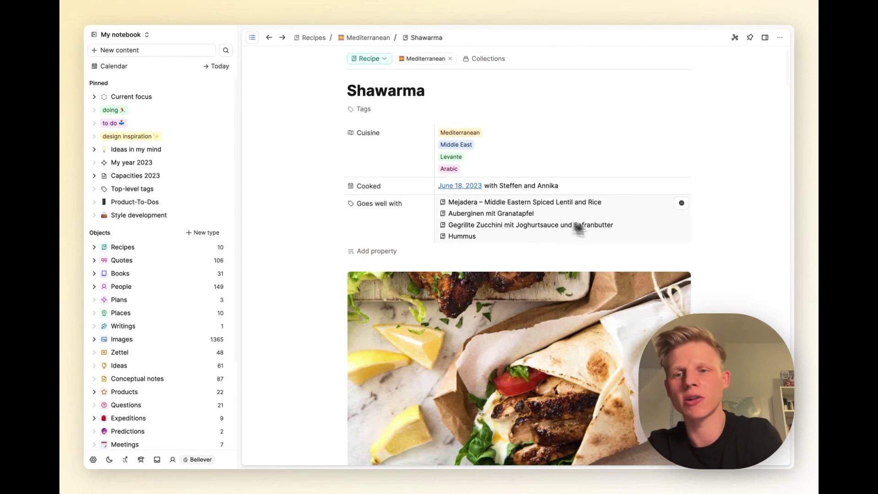
scroll(724, 308, down, 10)
scroll(724, 311, up, 10)
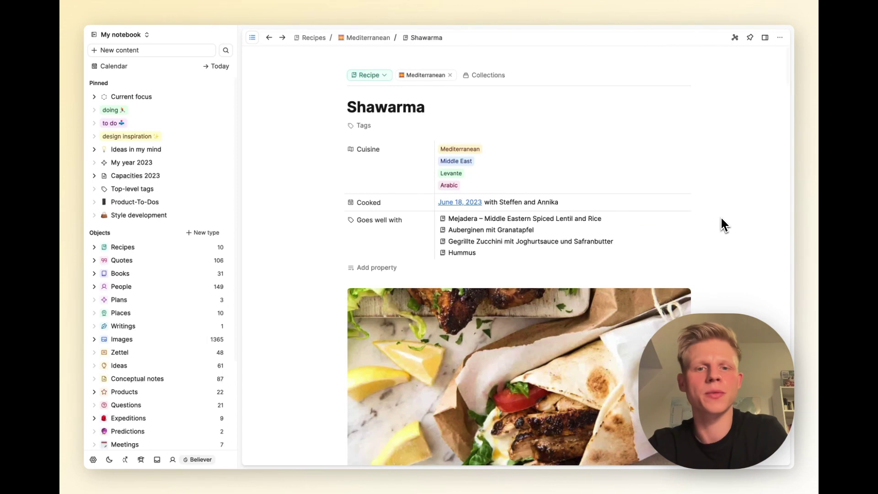
Step: Hide the sidebar, then open and close the Shawarma recipe's graph view
click(252, 37)
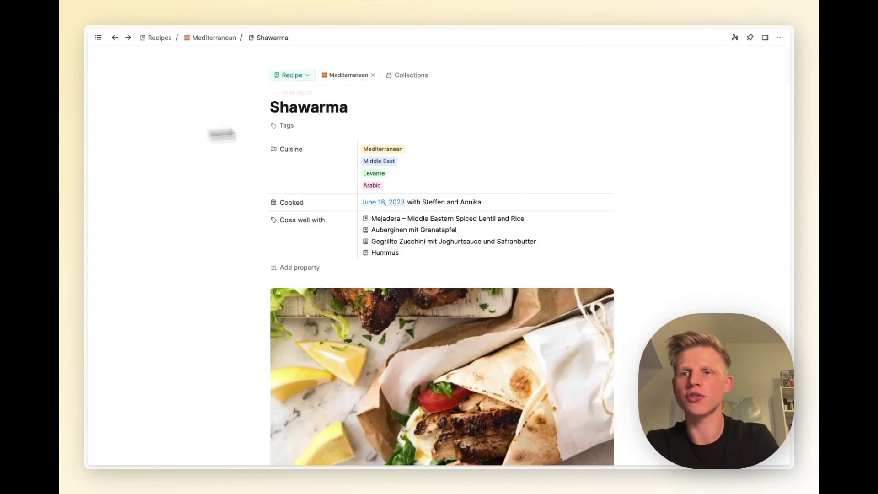
click(735, 38)
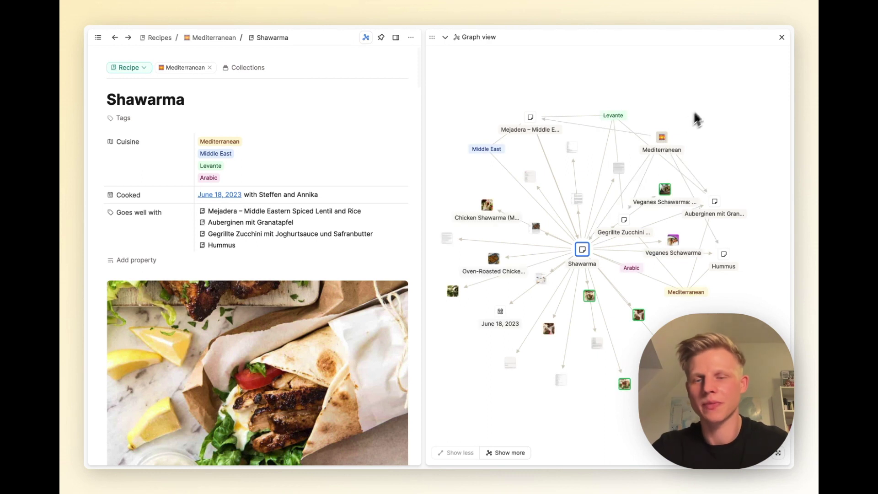
click(782, 37)
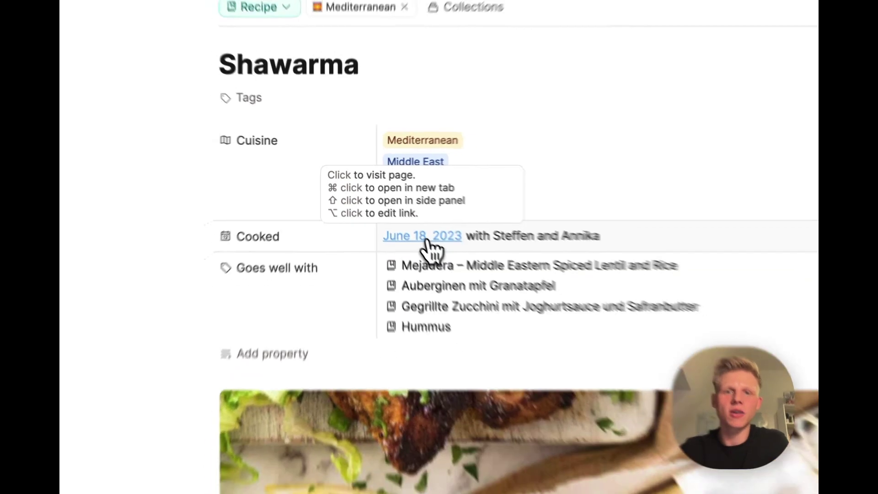
Step: Open the June 18, 2023 daily note and look through its Created on this day list
click(436, 249)
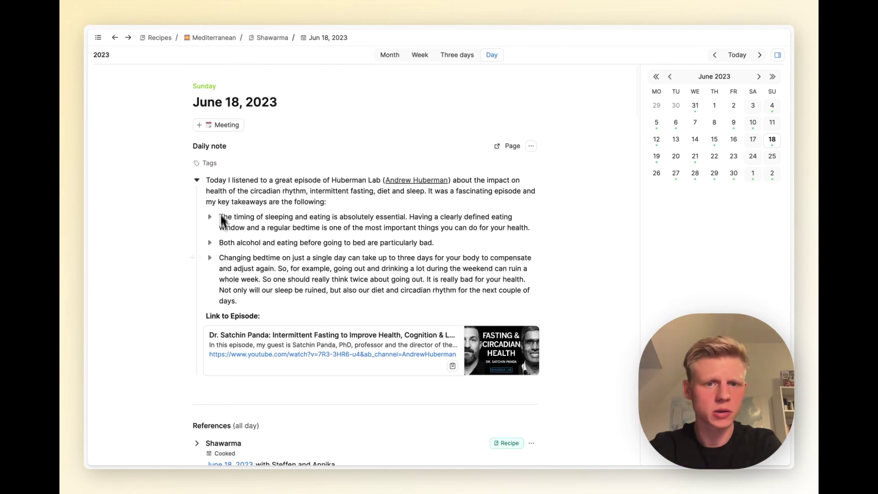
scroll(224, 246, down, 1)
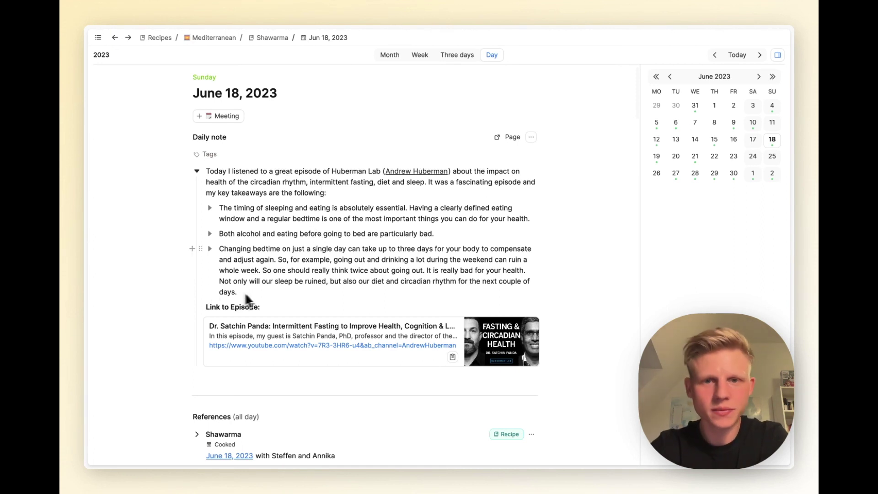
scroll(256, 293, down, 1)
scroll(269, 285, down, 1)
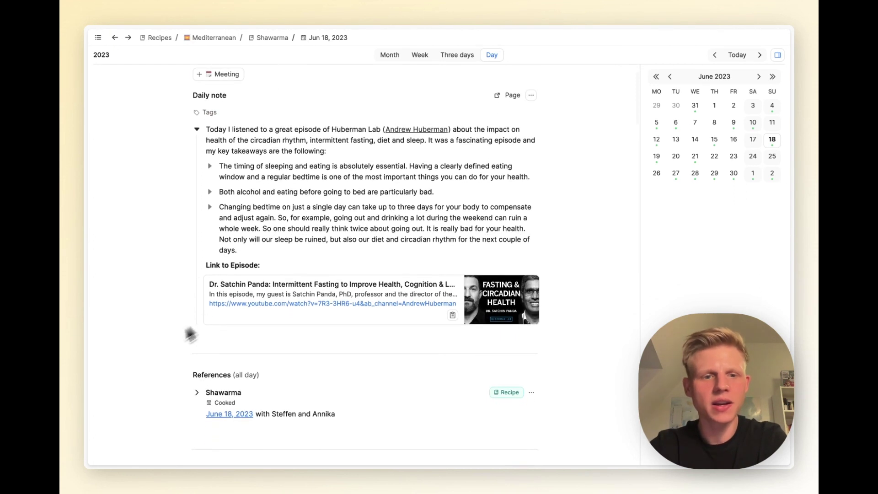
scroll(155, 353, down, 5)
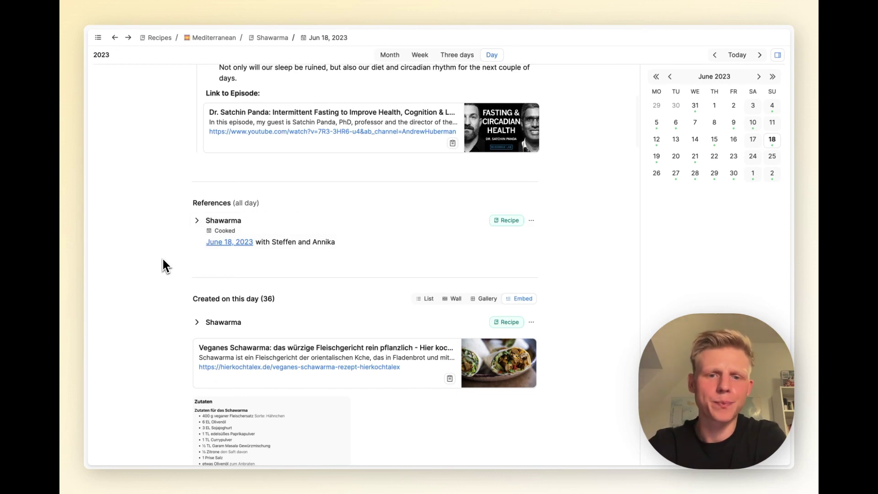
scroll(162, 258, down, 6)
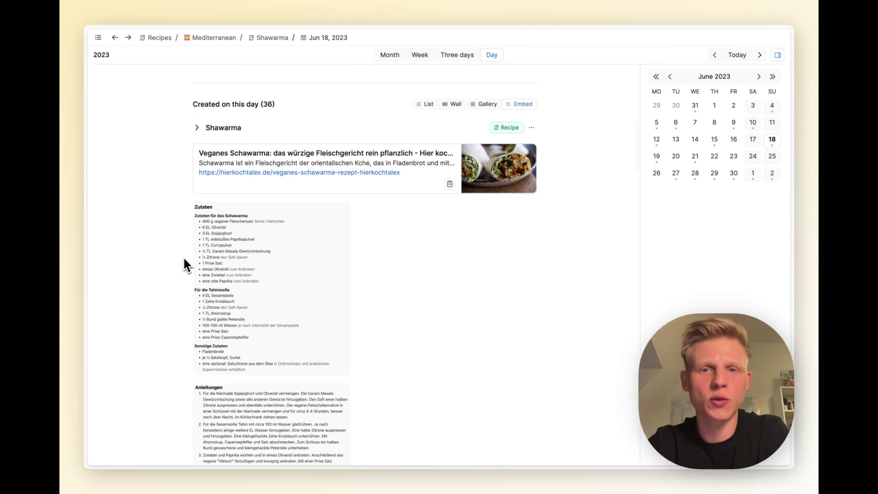
scroll(163, 298, down, 10)
scroll(161, 296, down, 20)
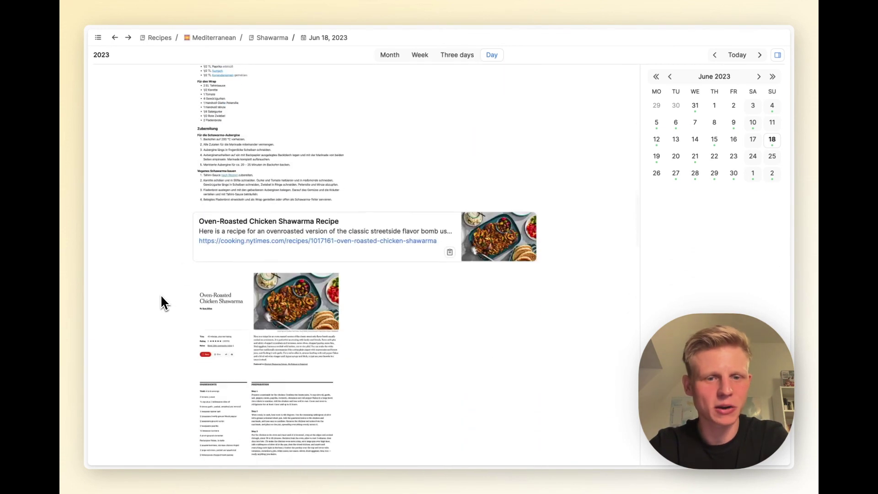
scroll(167, 292, down, 5)
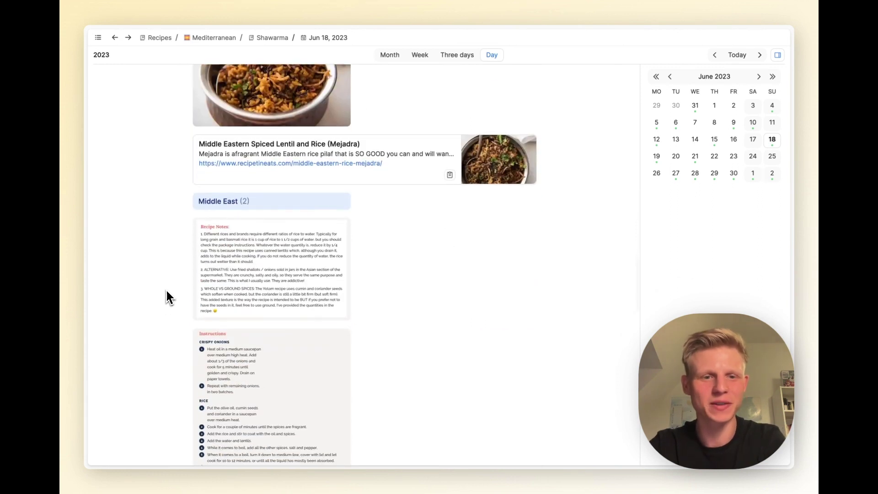
scroll(223, 218, up, 4)
scroll(271, 229, up, 20)
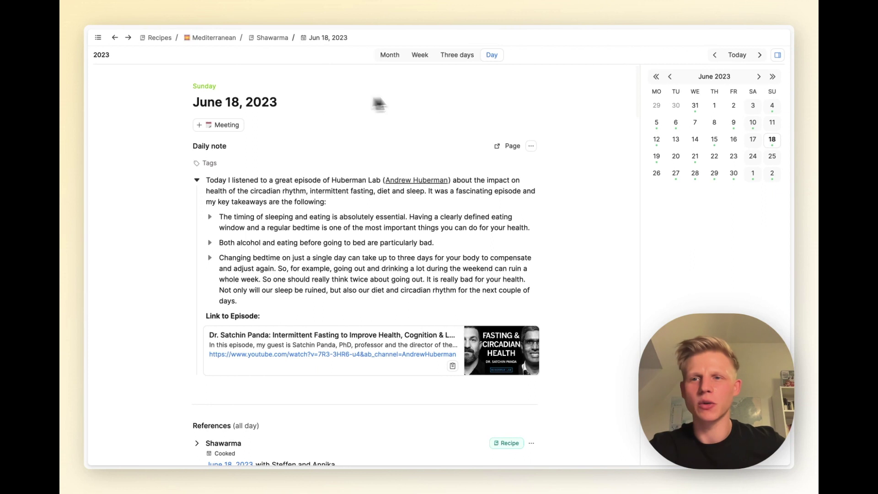
Step: Return to today's July 11, 2023 daily note
click(742, 59)
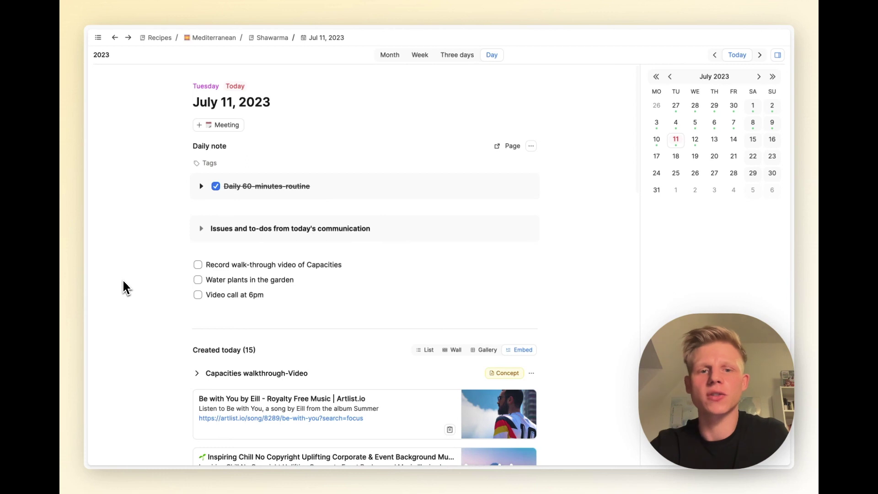
Step: Move to the July 12, 2023 note and insert the Daily 60-minutes-routine template, collapsed
key(Right)
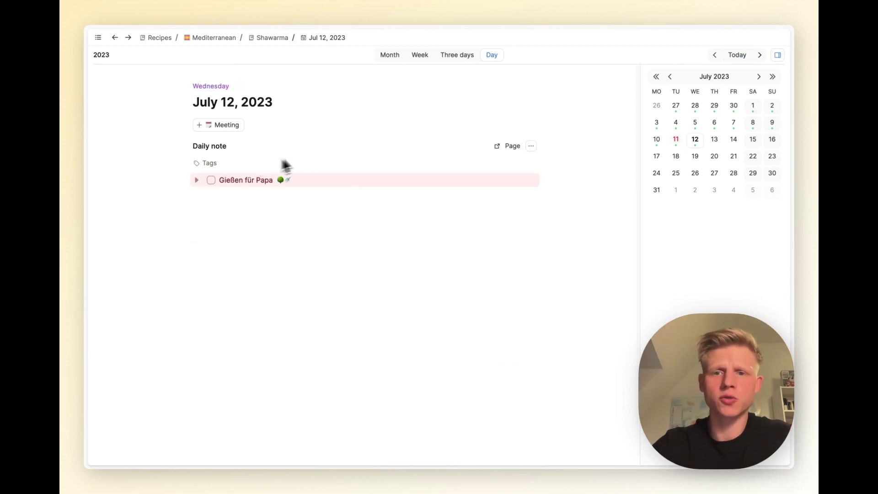
click(531, 146)
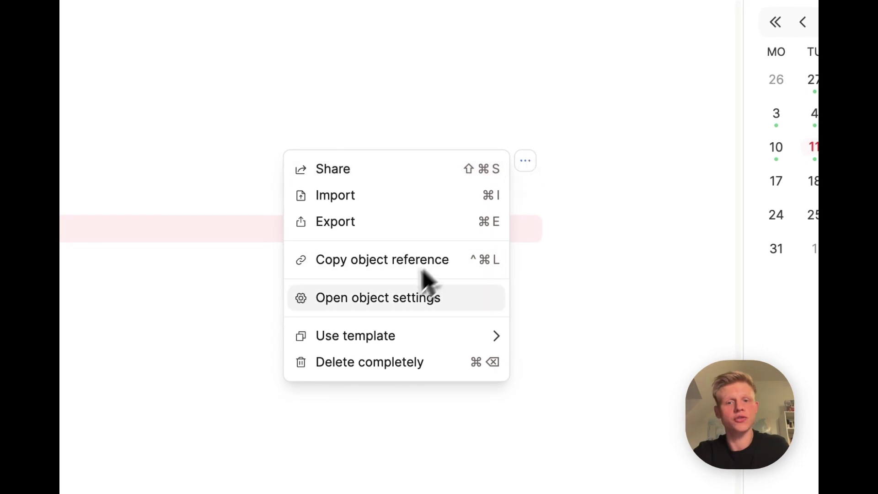
mouse_move(352, 335)
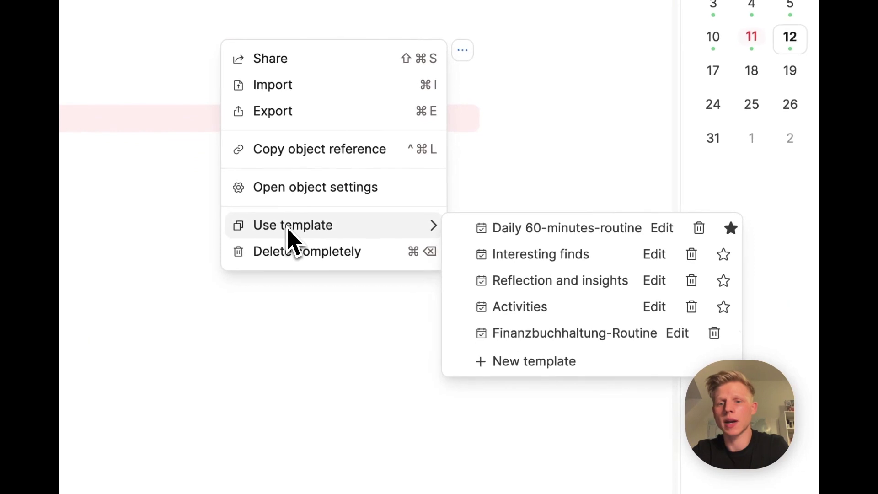
click(581, 235)
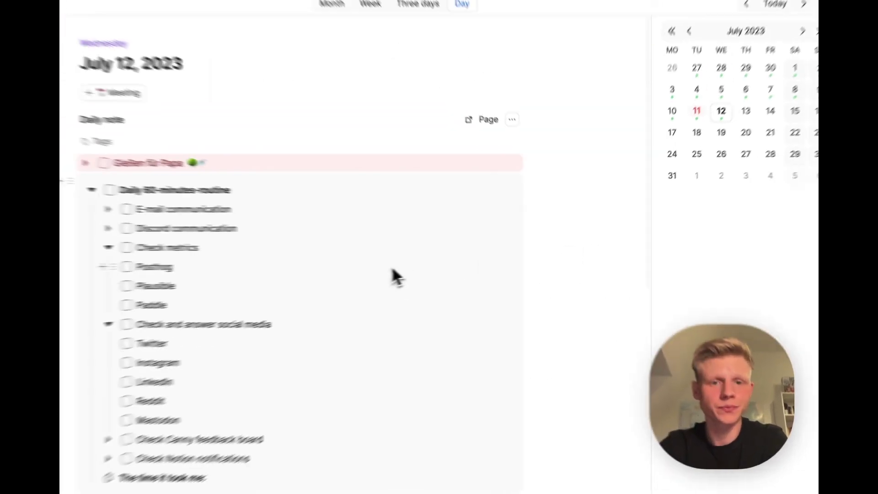
click(203, 191)
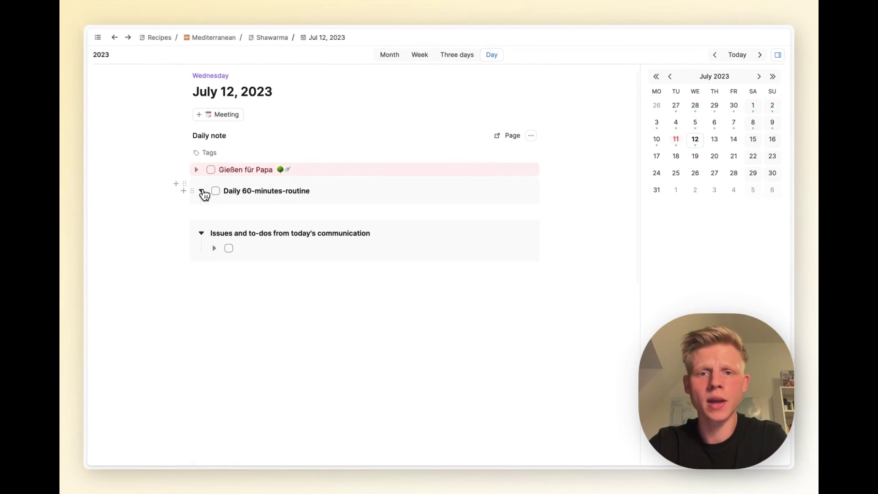
Step: Add the Activities template to the same daily note
click(531, 135)
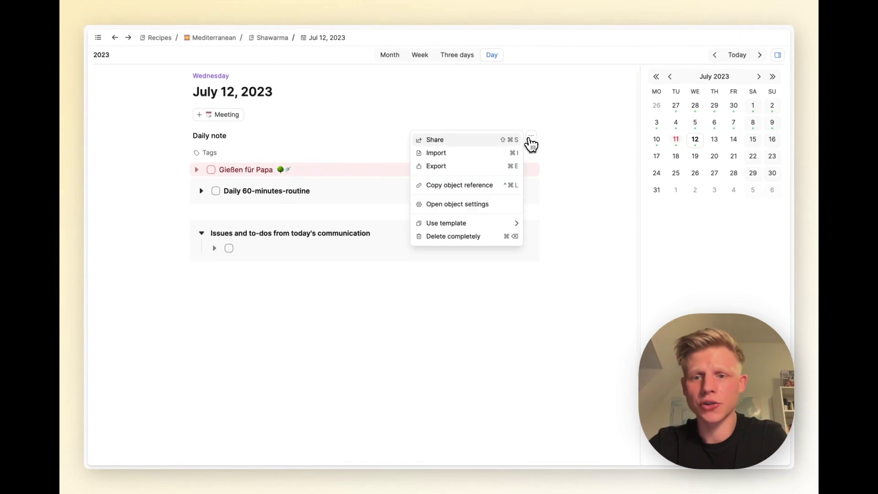
mouse_move(455, 226)
click(560, 264)
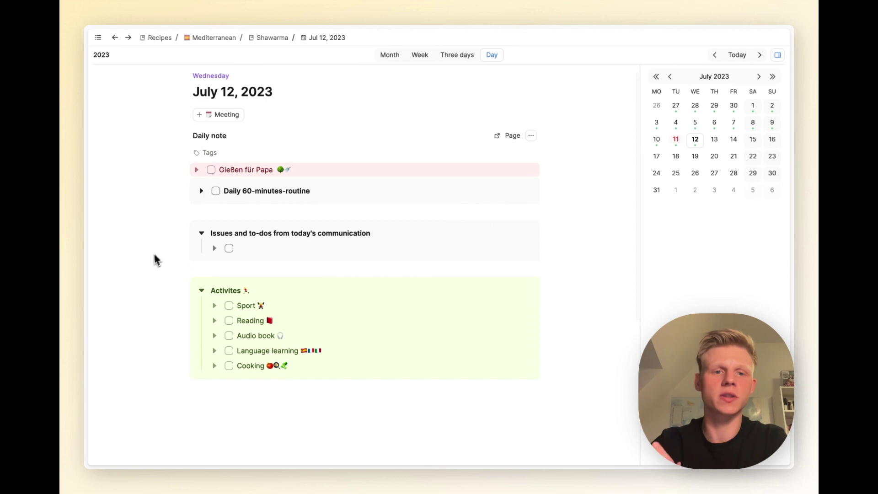
Step: Link The Psychology of Money after 'Reading 📕' and prefix it with 'Read a chapter in'
scroll(149, 259, down, 3)
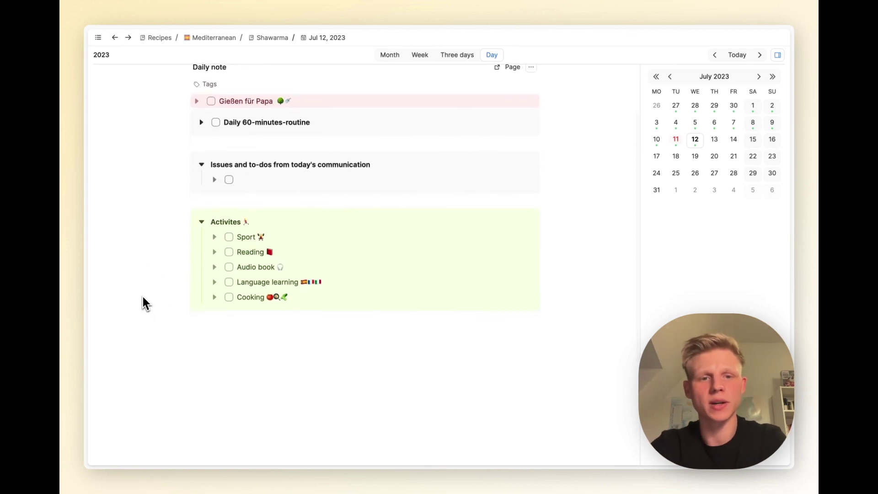
click(288, 251)
text(:)
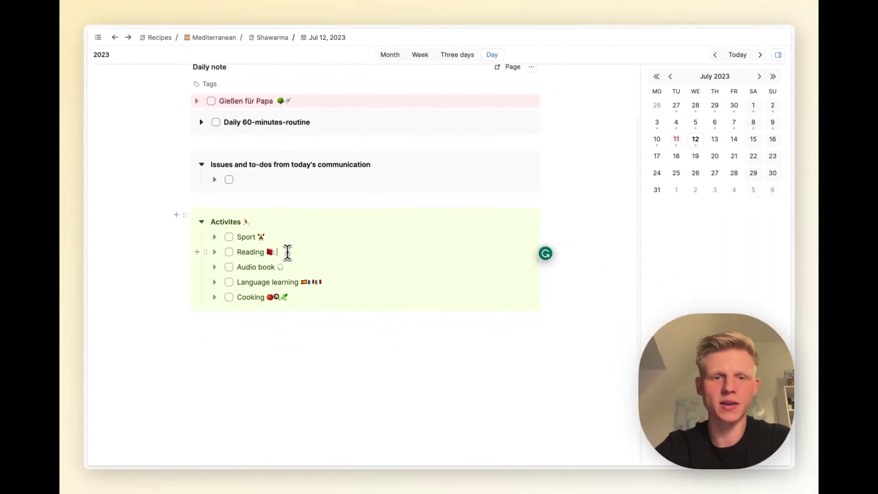
text( @)
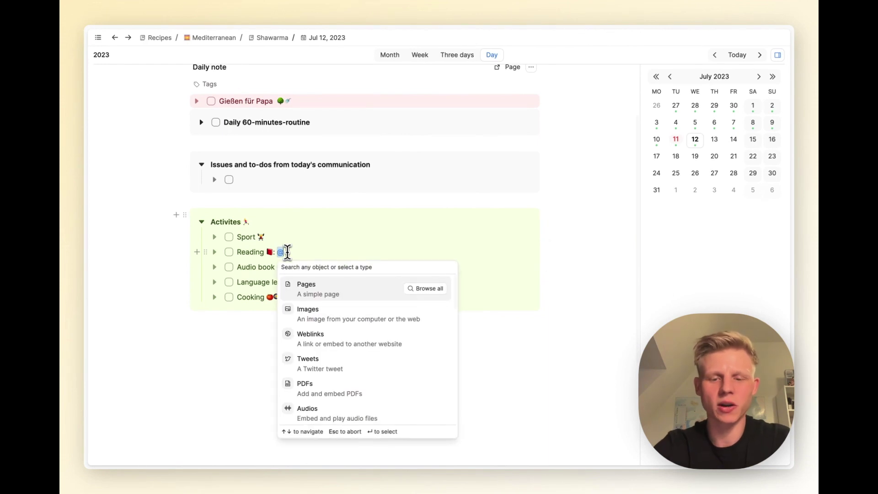
text(the psychology)
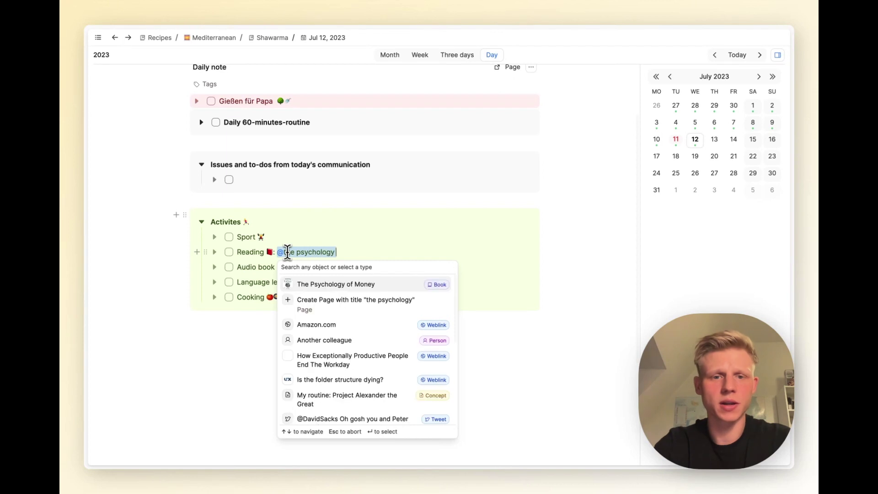
key(Return)
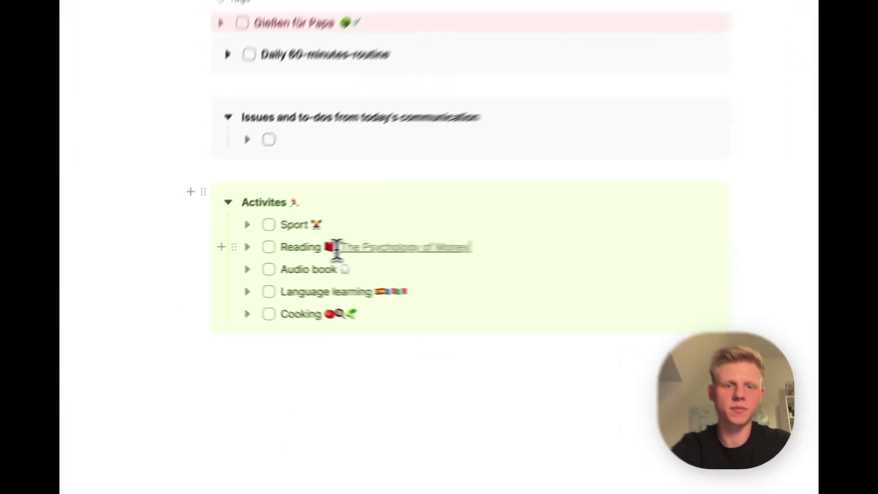
click(274, 252)
text(Read a chapter in)
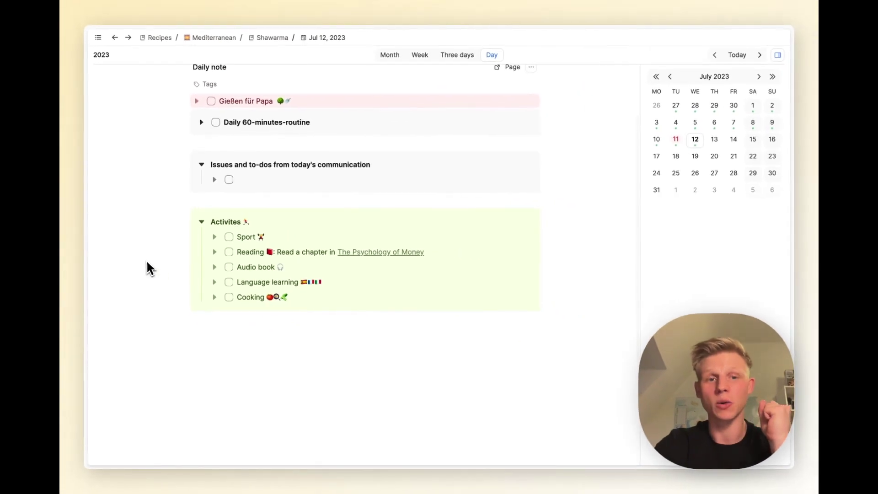
Step: Expand the Daily 60-minutes-routine sub-tasks, then collapse them again
scroll(149, 268, up, 3)
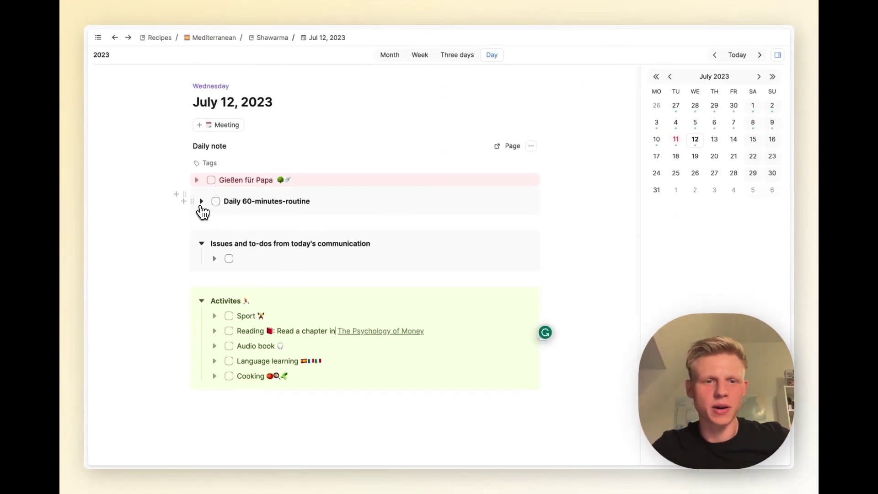
click(202, 202)
click(201, 202)
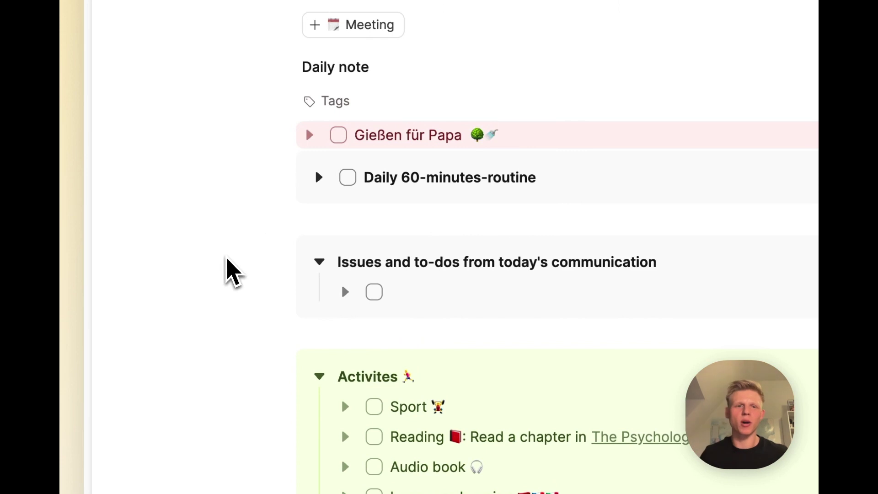
Step: Review the E-Mail, Telegram and WhatsApp integration pages in Capacities Settings
scroll(227, 258, down, 3)
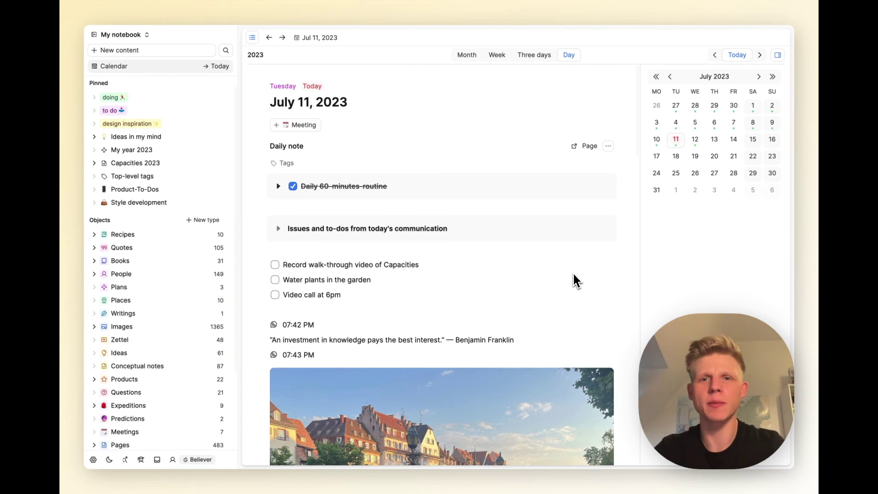
click(93, 460)
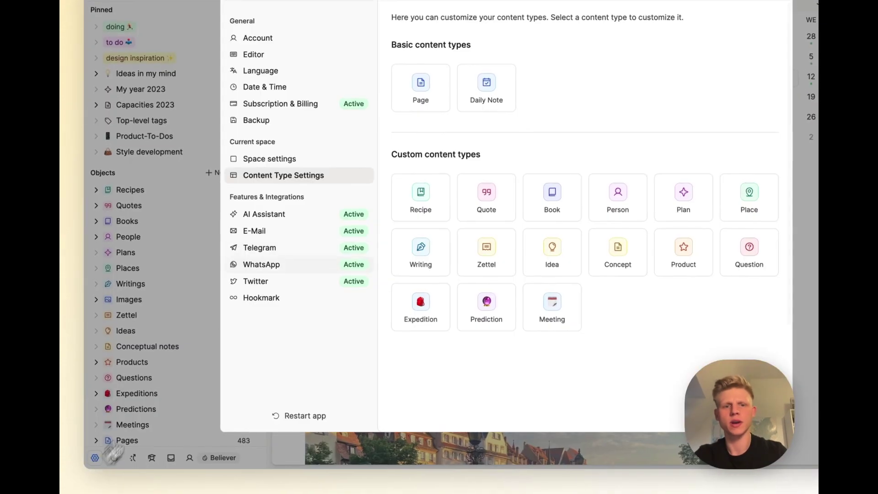
click(273, 233)
click(270, 249)
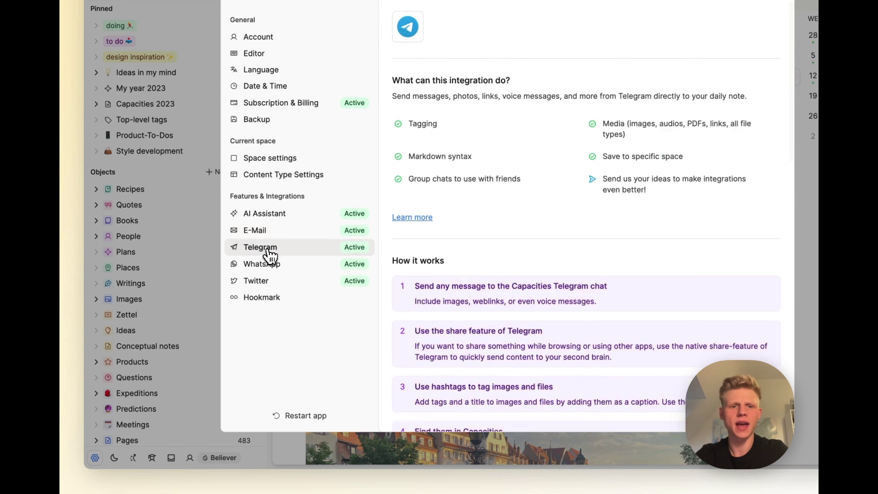
click(269, 269)
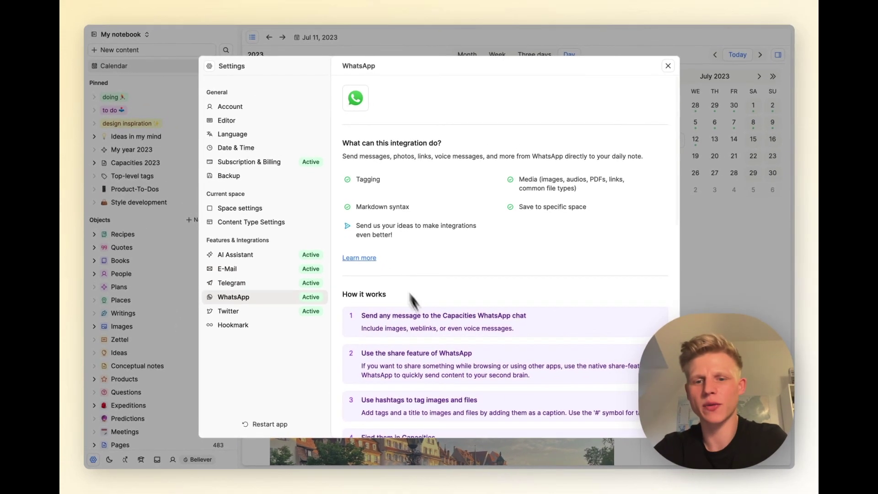
click(668, 66)
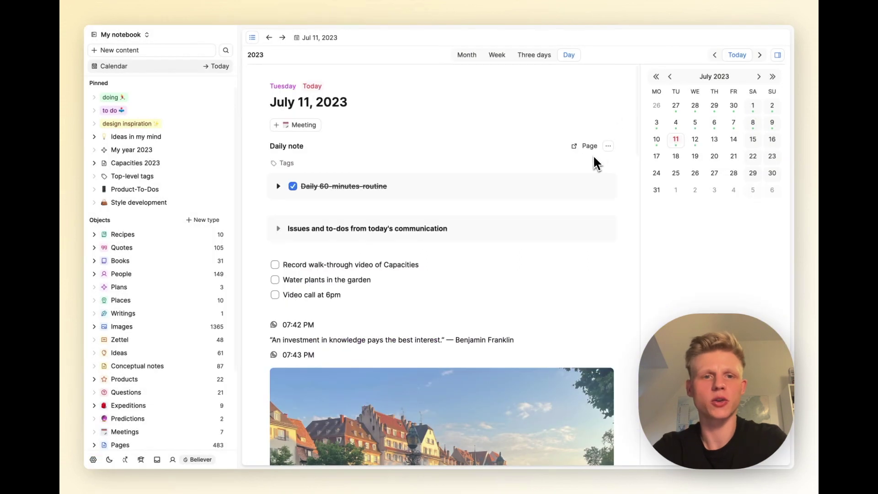
scroll(546, 246, down, 4)
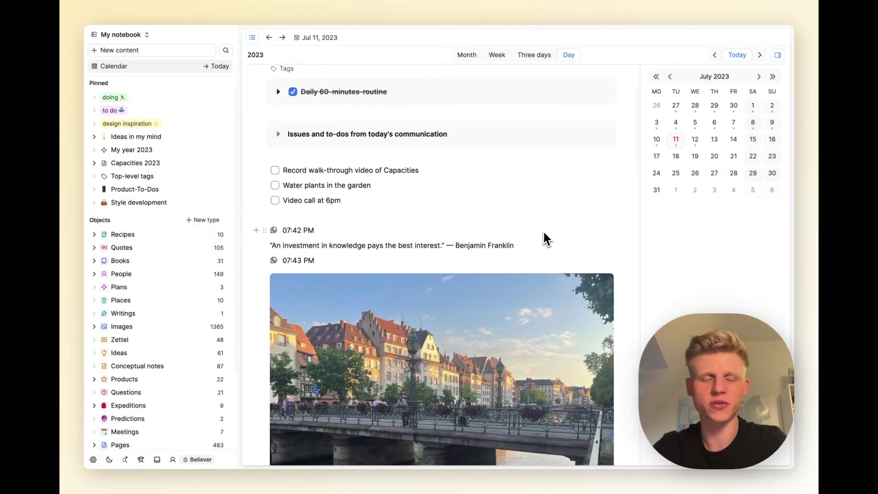
scroll(544, 232, down, 5)
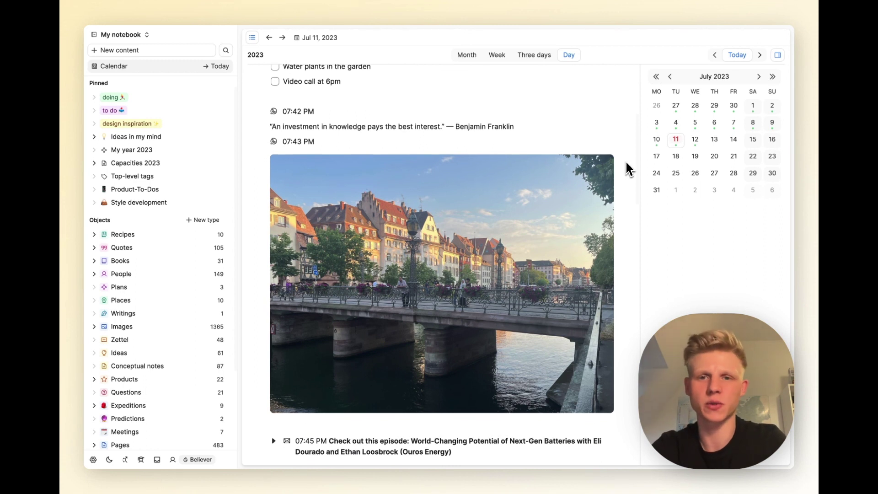
scroll(627, 167, down, 1)
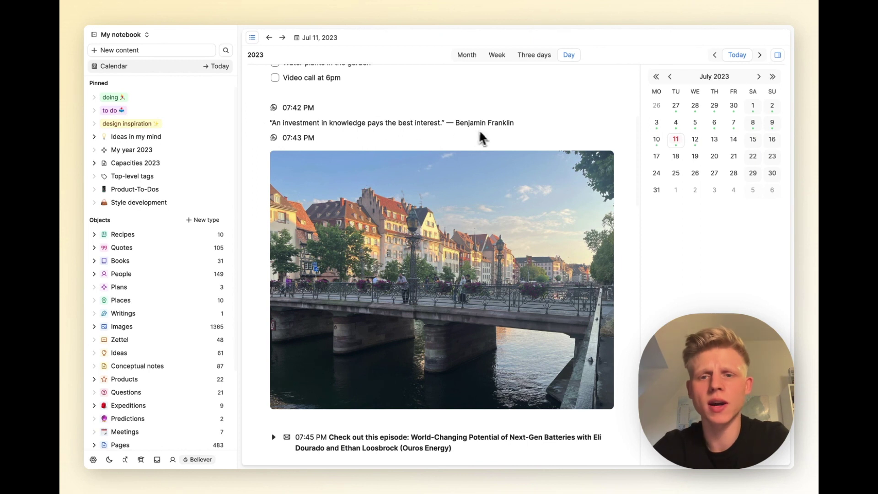
scroll(509, 176, down, 4)
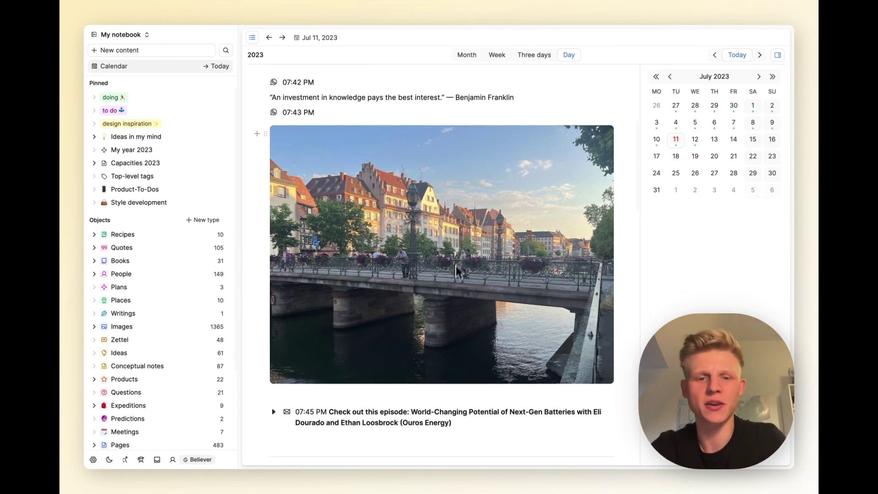
scroll(453, 279, down, 5)
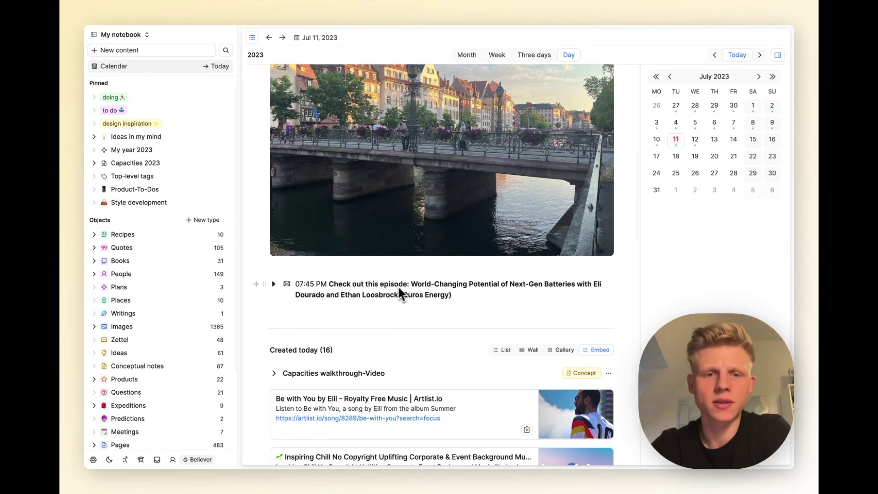
scroll(384, 286, up, 15)
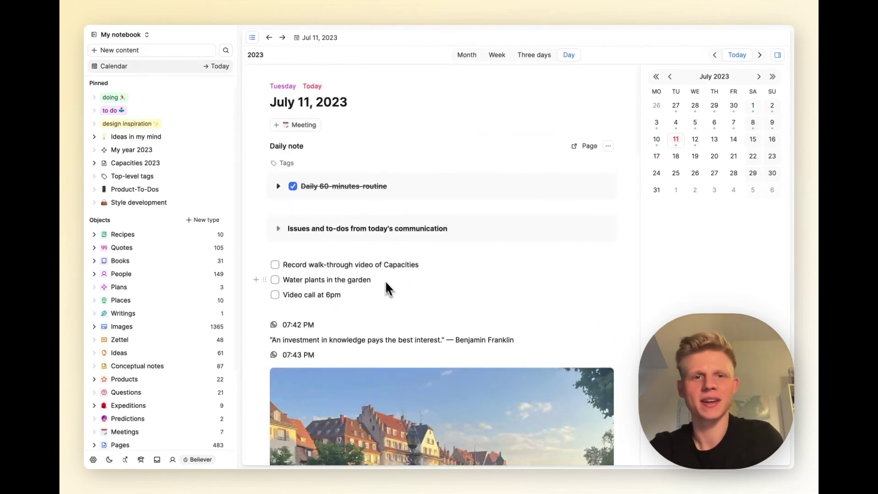